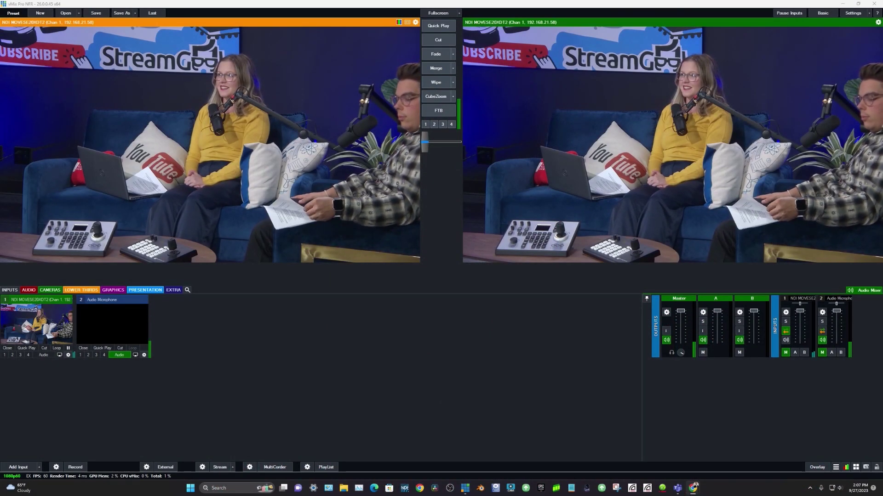
# Step: Connect input 1's PTZ control with device type PTZ Optics VISCA UDP at IP address 192.168.21.58
pyautogui.click(68, 355)
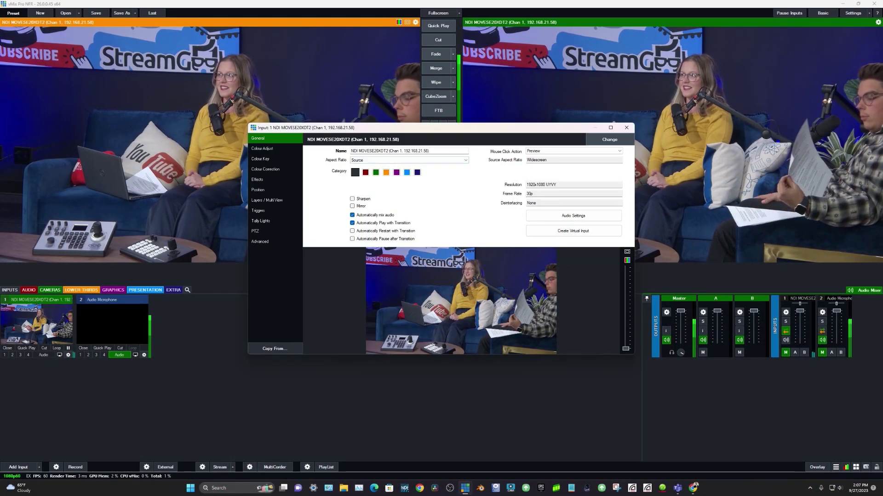
pyautogui.moveTo(429, 151); pyautogui.dragTo(404, 151)
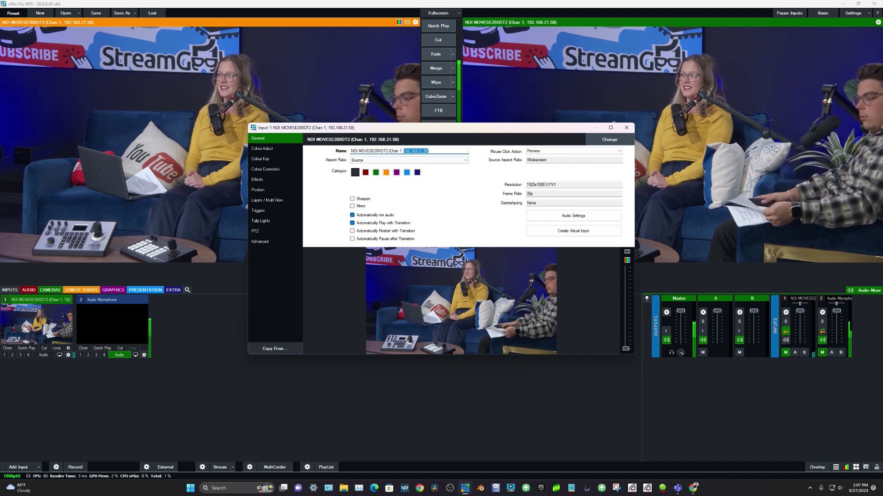
pyautogui.click(275, 232)
pyautogui.click(395, 150)
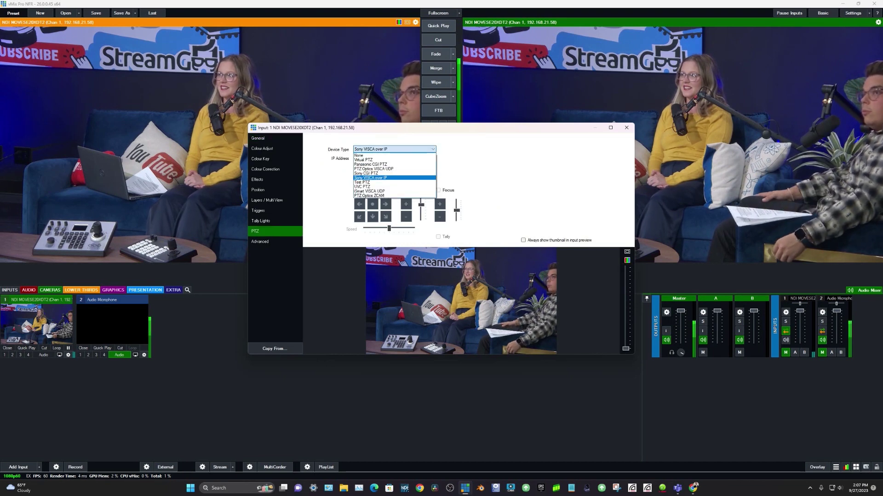
pyautogui.click(374, 169)
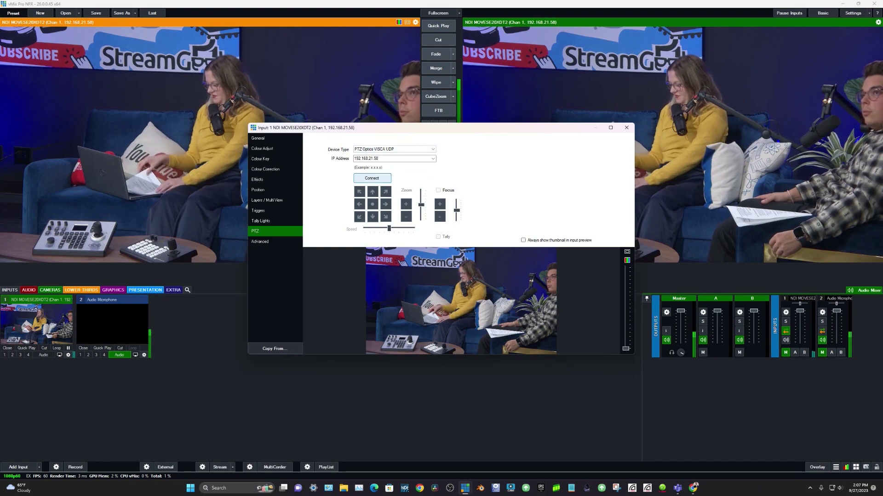
pyautogui.click(372, 179)
# Step: Pan the camera right and back left, tilt it up, and zoom in on the wall graphic behind the couch
pyautogui.click(385, 205)
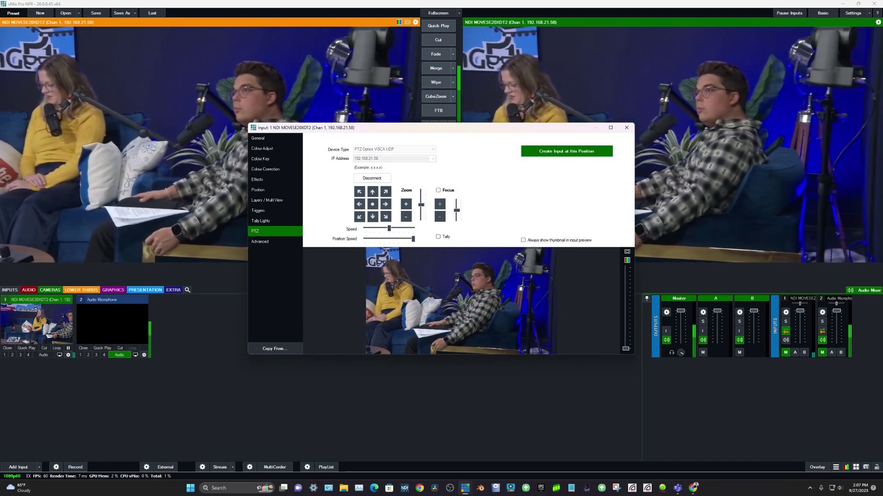
pyautogui.click(359, 205)
pyautogui.click(360, 204)
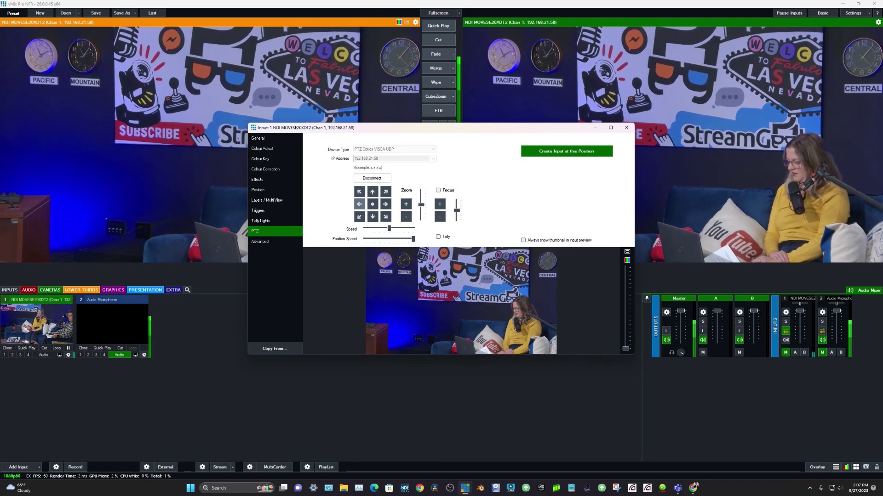
pyautogui.click(359, 205)
pyautogui.click(372, 192)
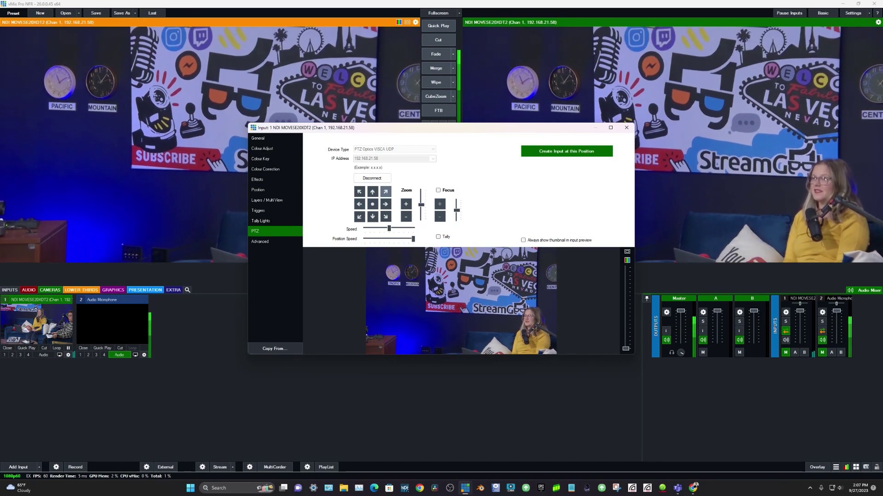
pyautogui.click(406, 204)
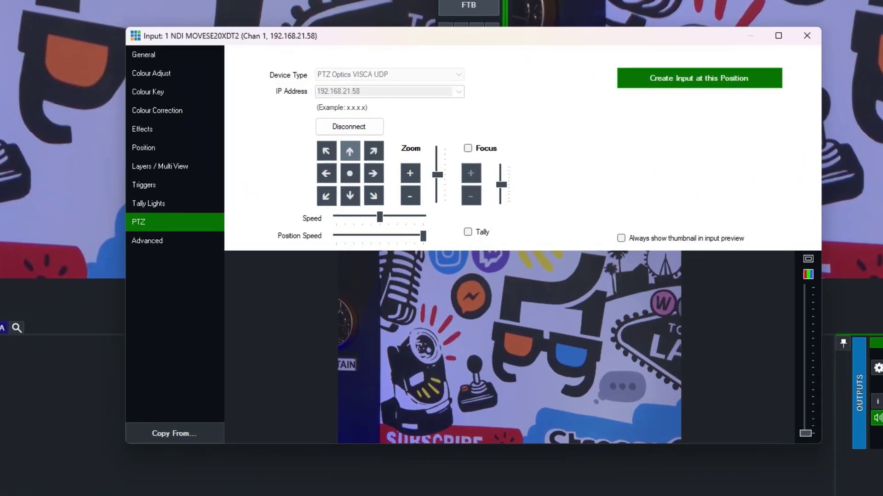
# Step: Disconnect the camera's PTZ control, check the IP address 192.168.21.58, and reconnect
pyautogui.click(348, 123)
pyautogui.doubleClick(336, 87)
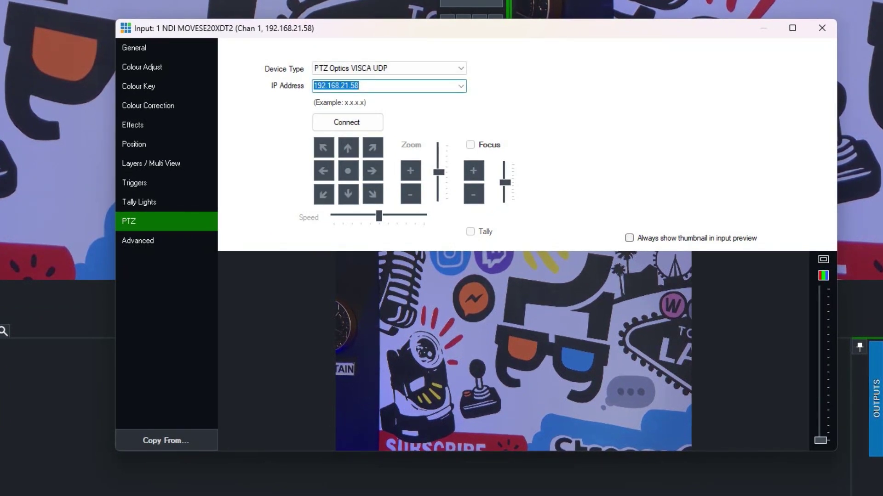
pyautogui.click(332, 86)
pyautogui.doubleClick(333, 86)
pyautogui.moveTo(360, 86); pyautogui.dragTo(351, 86)
pyautogui.click(349, 122)
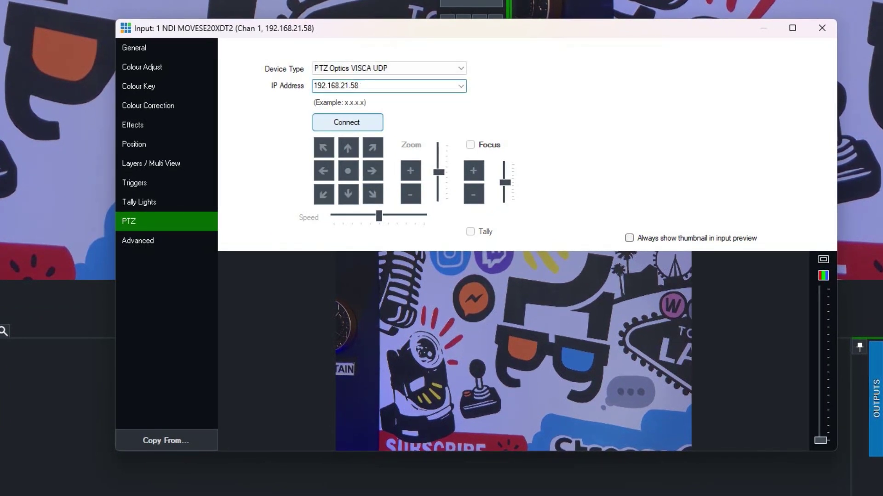
pyautogui.press('Return')
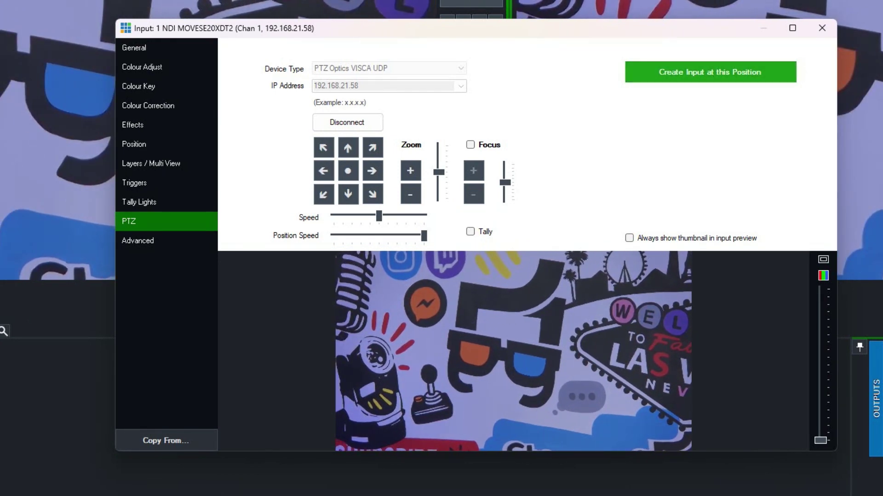
# Step: Create one PTZ position input for the wall graphic and another for a closer view of the WEL lettering, and close the input settings
pyautogui.click(710, 72)
pyautogui.click(372, 147)
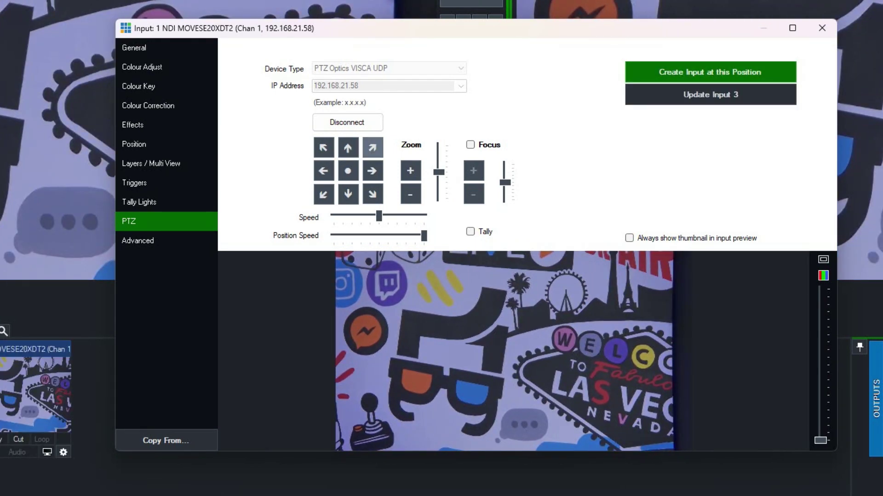
pyautogui.click(410, 170)
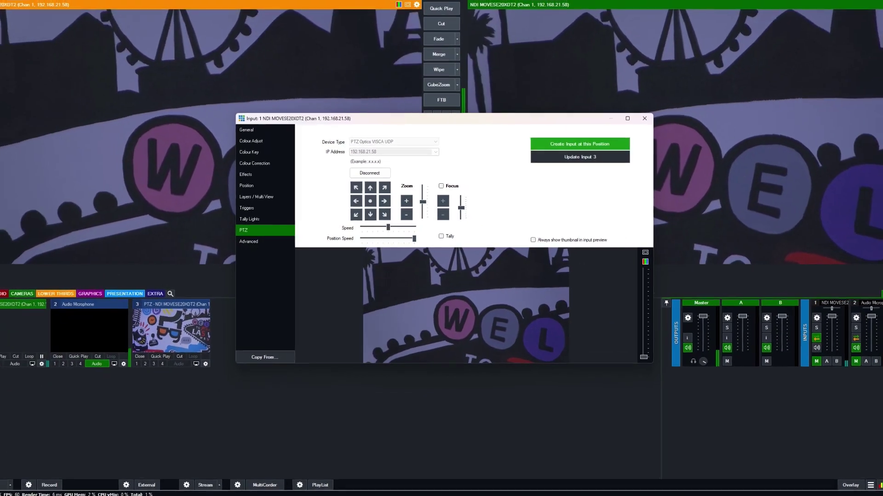
pyautogui.click(607, 130)
pyautogui.click(680, 100)
# Step: Test the two saved camera positions by putting input 3 and input 4 into preview
pyautogui.click(188, 324)
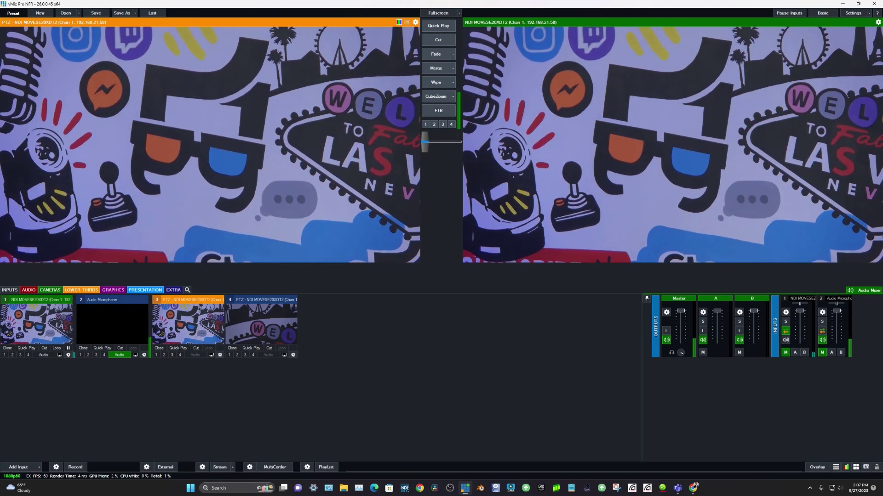
pyautogui.click(261, 324)
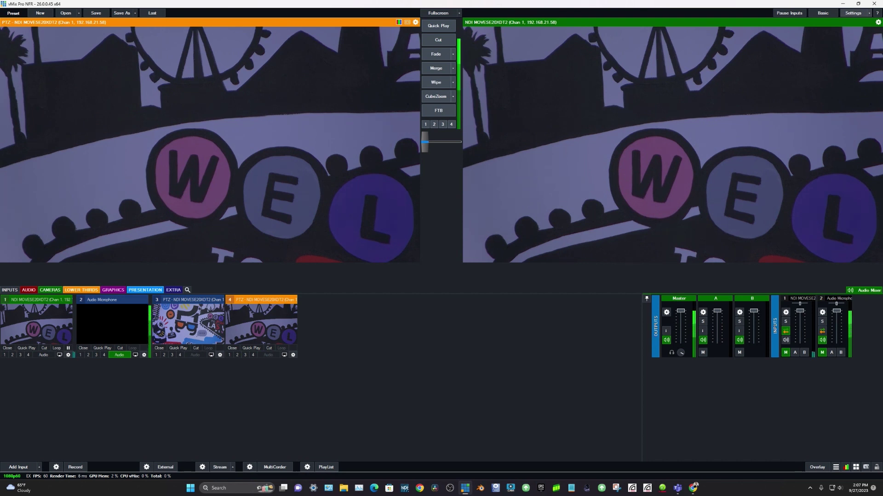
# Step: Open the ATrackON script in the scripting settings, copy its entire code, and close the script
pyautogui.click(852, 13)
pyautogui.click(293, 290)
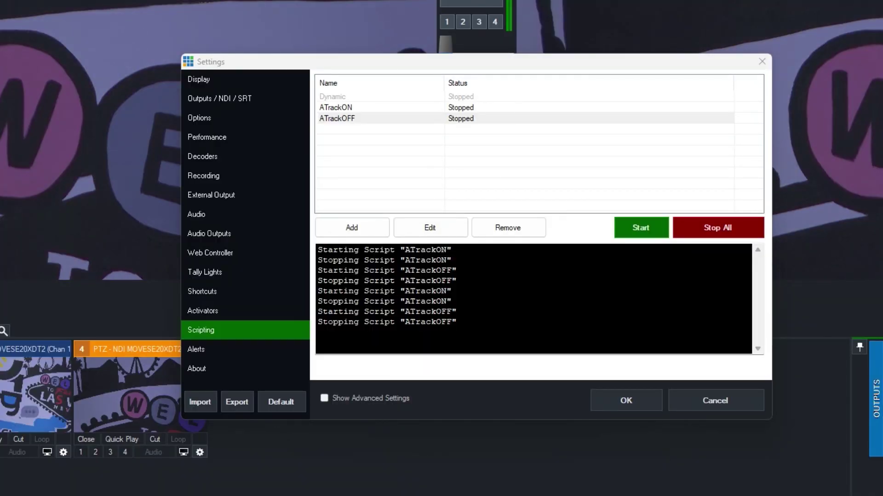
pyautogui.click(342, 107)
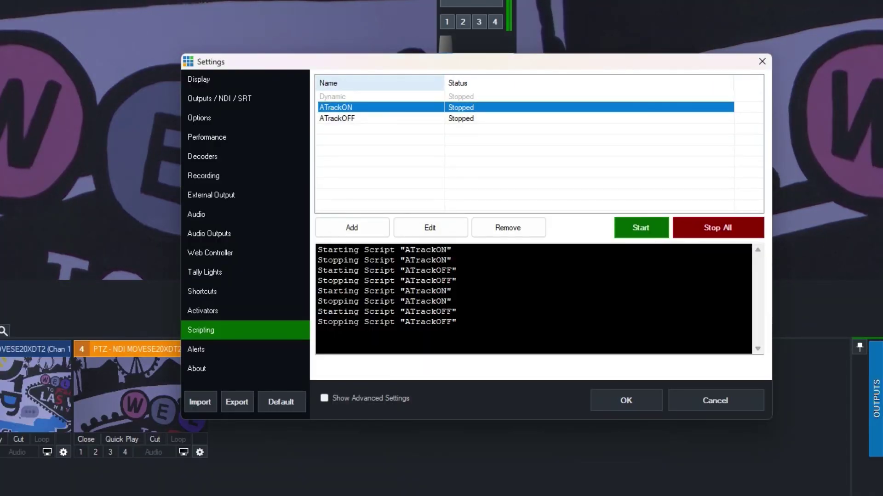
pyautogui.click(340, 97)
pyautogui.click(340, 108)
pyautogui.click(430, 228)
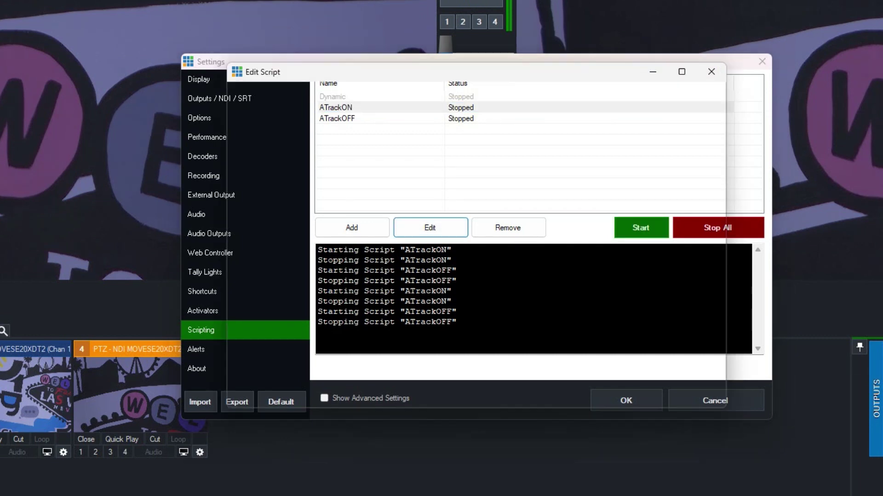
pyautogui.hotkey('ctrl', 'a')
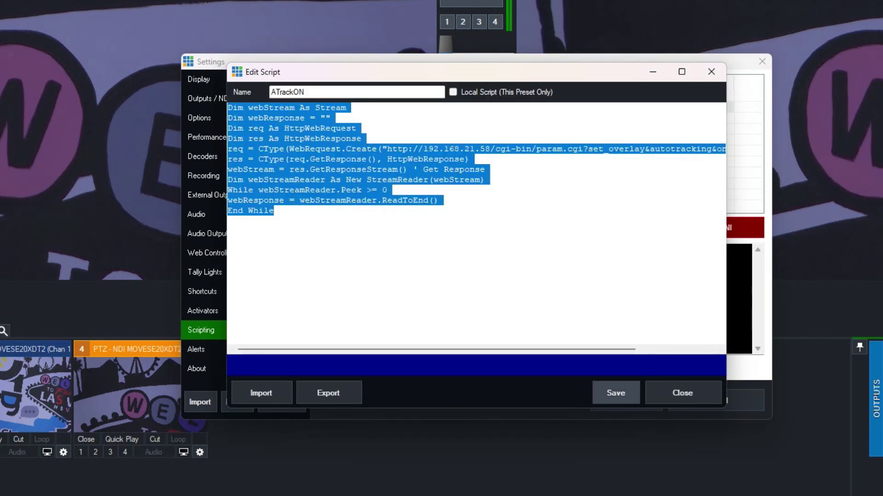
pyautogui.click(682, 393)
# Step: Remove the ATrackON script from the script list
pyautogui.click(461, 118)
pyautogui.click(507, 227)
pyautogui.click(536, 286)
pyautogui.click(335, 107)
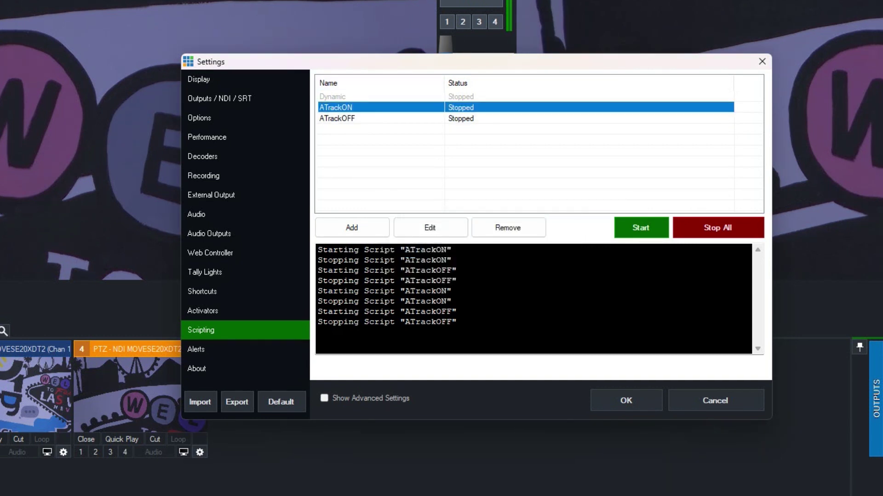
pyautogui.click(507, 227)
pyautogui.click(479, 285)
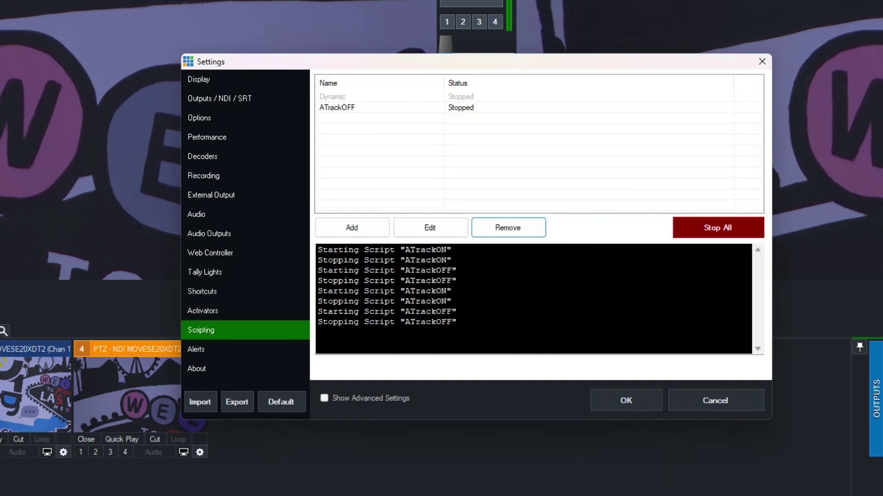
# Step: Add a new script named ATrackON and paste the copied auto-tracking code into it
pyautogui.click(352, 228)
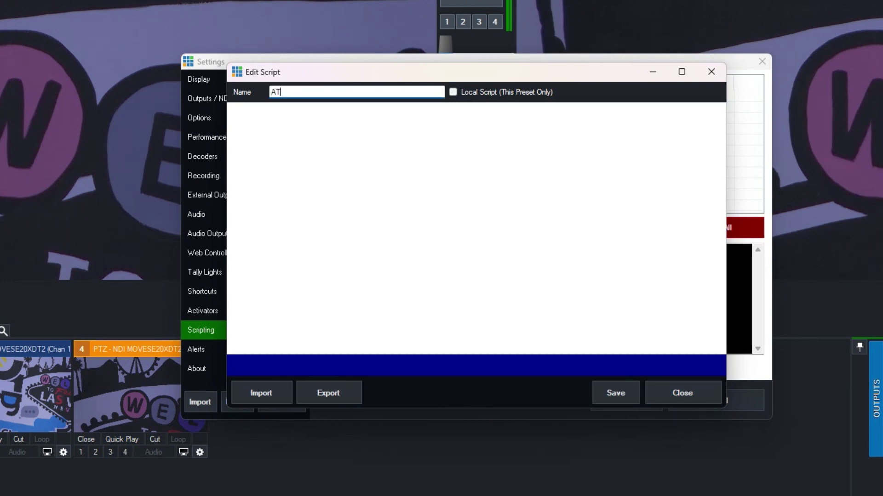
pyautogui.write('ATrackON')
pyautogui.click(230, 108)
pyautogui.hotkey('ctrl', 'v')
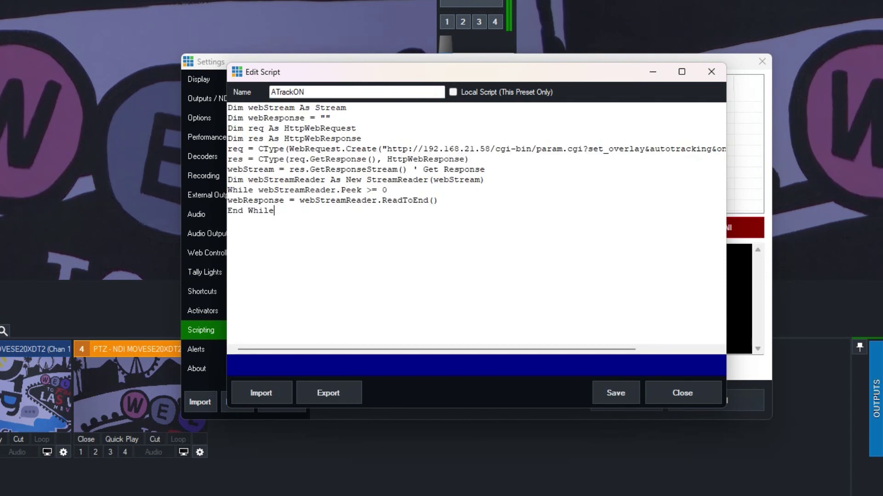
# Step: Check the camera IP address 192.168.21.58 in the web request line, then save and close the ATrackON script
pyautogui.moveTo(274, 211)
pyautogui.mouseDown()
pyautogui.moveTo(228, 107)
pyautogui.moveTo(272, 211)
pyautogui.moveTo(229, 107)
pyautogui.moveTo(229, 169)
pyautogui.moveTo(229, 108)
pyautogui.moveTo(276, 211)
pyautogui.mouseUp()
pyautogui.moveTo(490, 148)
pyautogui.mouseDown()
pyautogui.moveTo(423, 149)
pyautogui.moveTo(480, 149)
pyautogui.mouseUp()
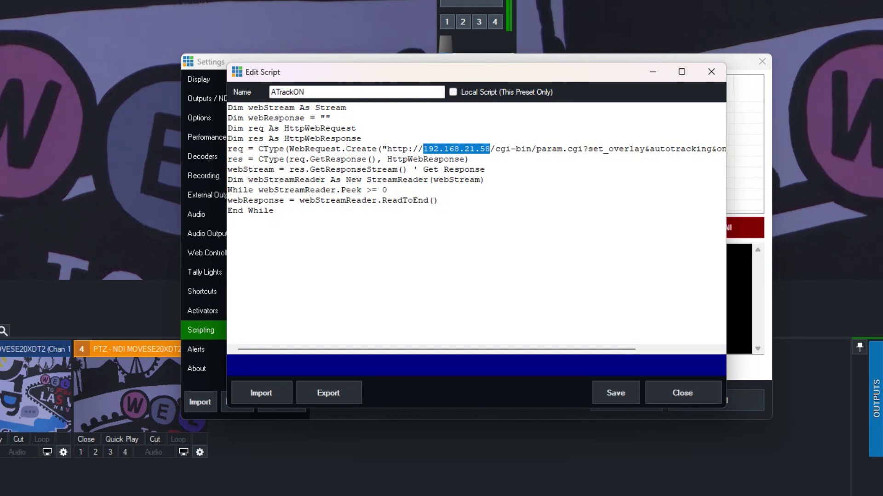
pyautogui.click(362, 138)
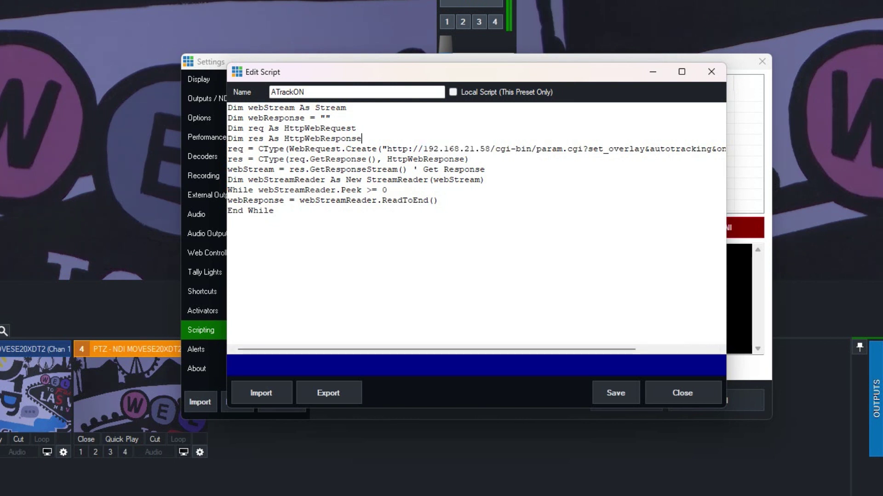
pyautogui.click(615, 393)
pyautogui.click(682, 393)
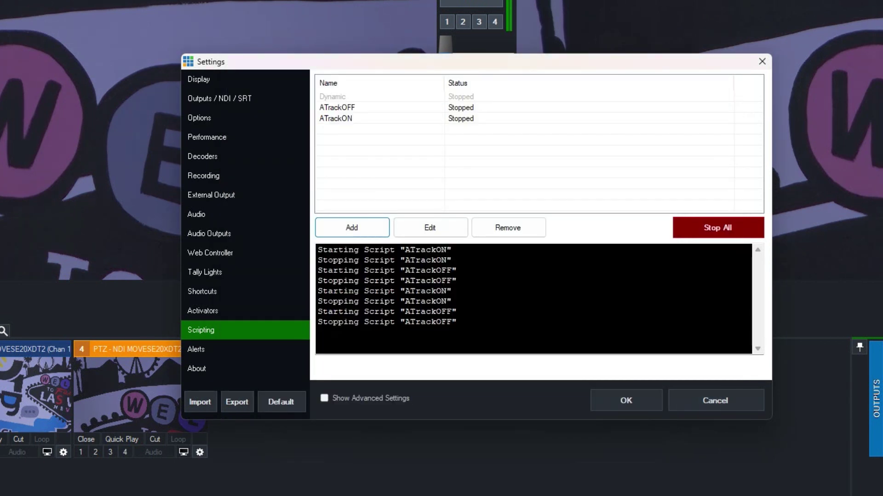
# Step: Review the code of the ATrackOFF script, save and close it, and accept the settings
pyautogui.click(337, 108)
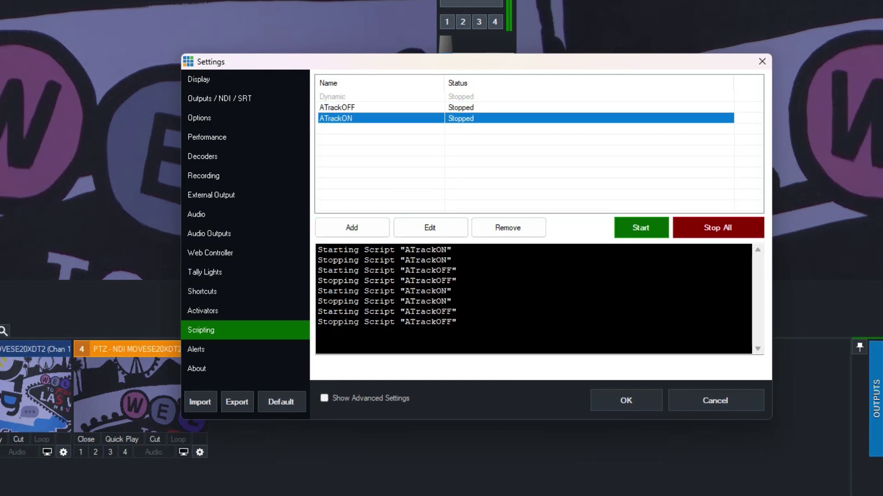
pyautogui.click(336, 119)
pyautogui.click(337, 107)
pyautogui.click(335, 119)
pyautogui.click(336, 108)
pyautogui.click(430, 228)
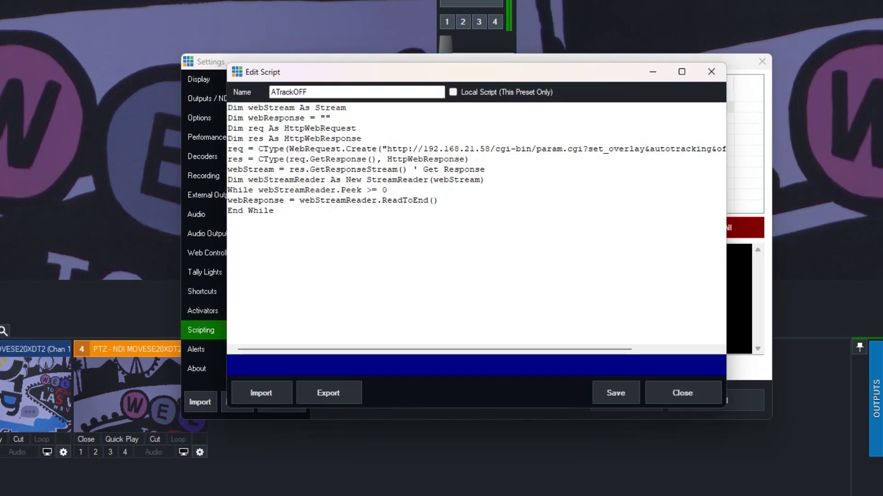
pyautogui.moveTo(276, 211); pyautogui.dragTo(228, 108)
pyautogui.click(616, 393)
pyautogui.click(683, 393)
pyautogui.click(625, 401)
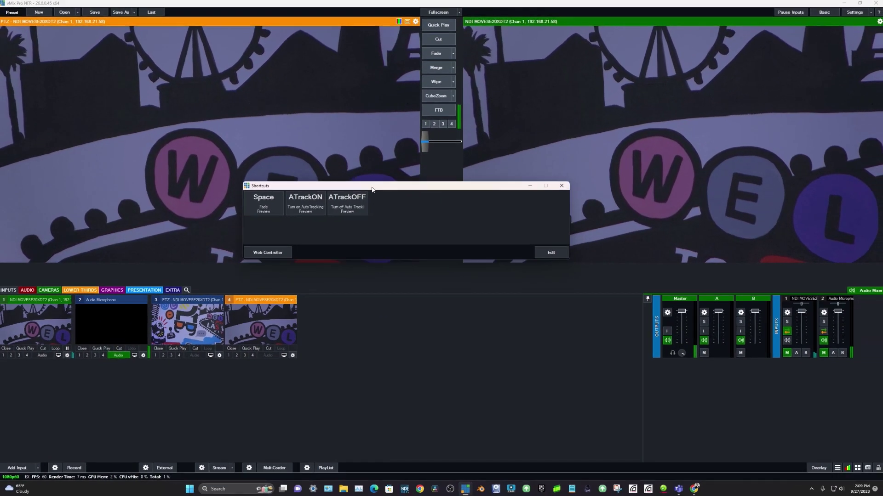
# Step: Open the shortcut settings and add a new shortcut that uses the ScriptStart function from the Scripting category
pyautogui.moveTo(372, 190); pyautogui.dragTo(396, 195)
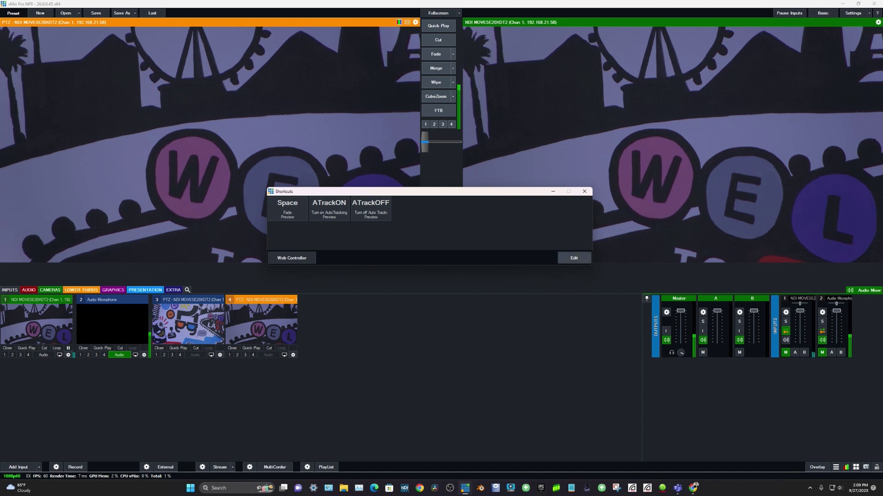
pyautogui.click(574, 258)
pyautogui.click(853, 13)
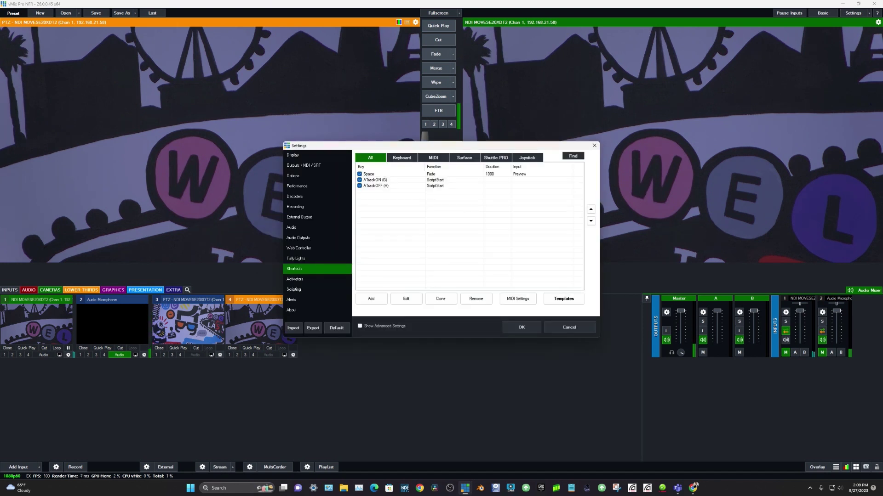
pyautogui.click(371, 299)
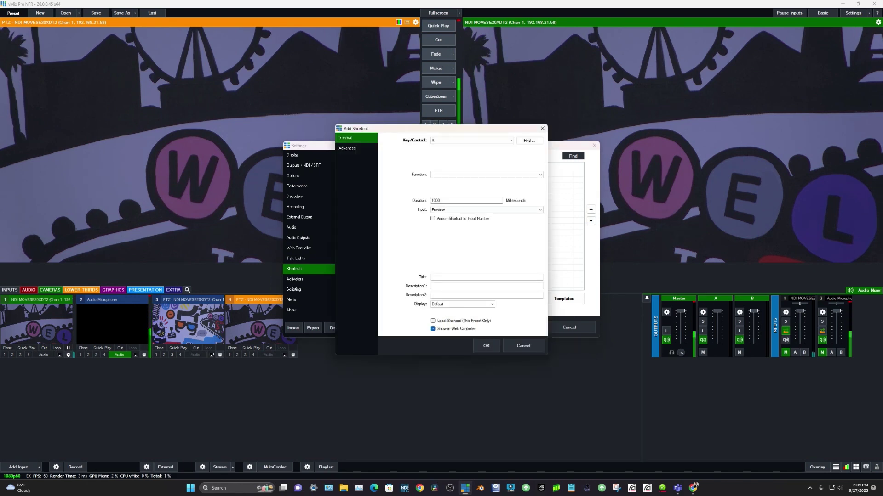
pyautogui.click(528, 175)
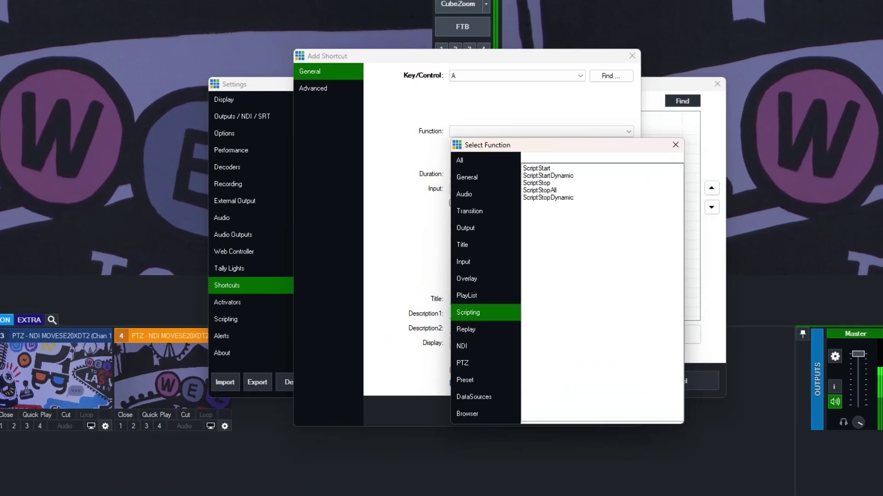
pyautogui.click(497, 191)
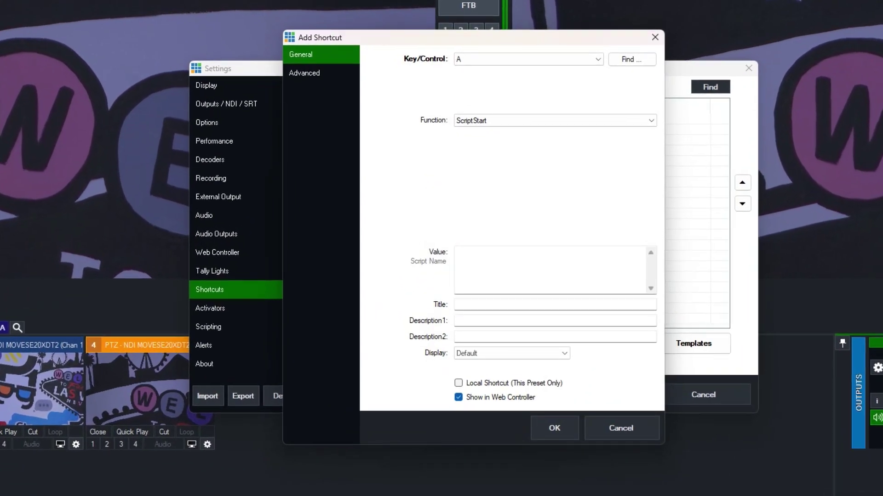
# Step: Set the new shortcut's script name to ATrackON and its title to Turn A Tra, and save it
pyautogui.click(506, 266)
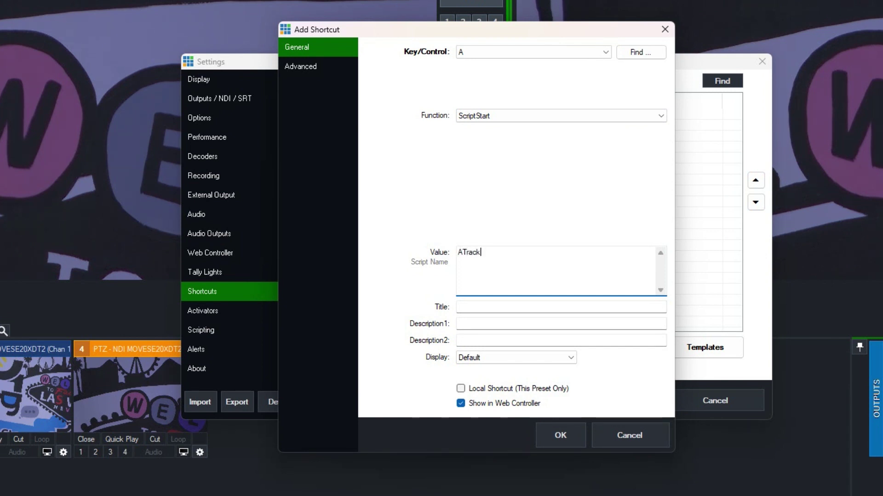
pyautogui.hotkey('ctrl', 'a')
pyautogui.press('Right')
pyautogui.press('Tab')
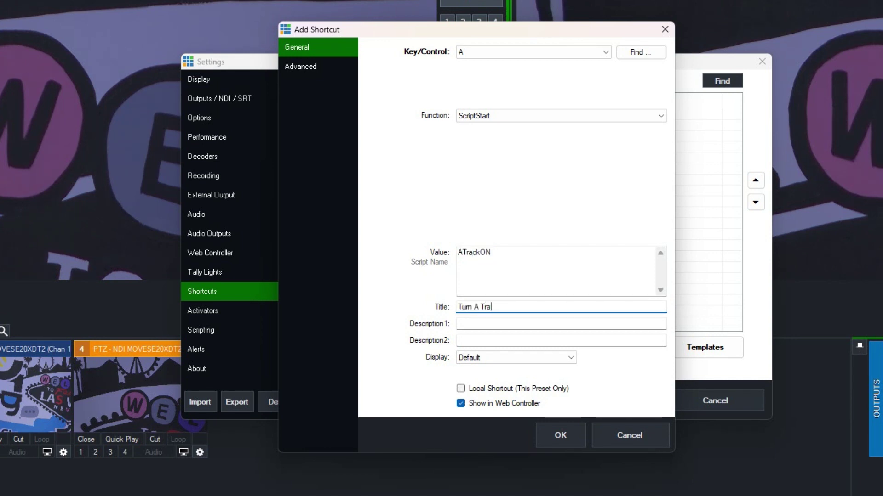
pyautogui.click(560, 435)
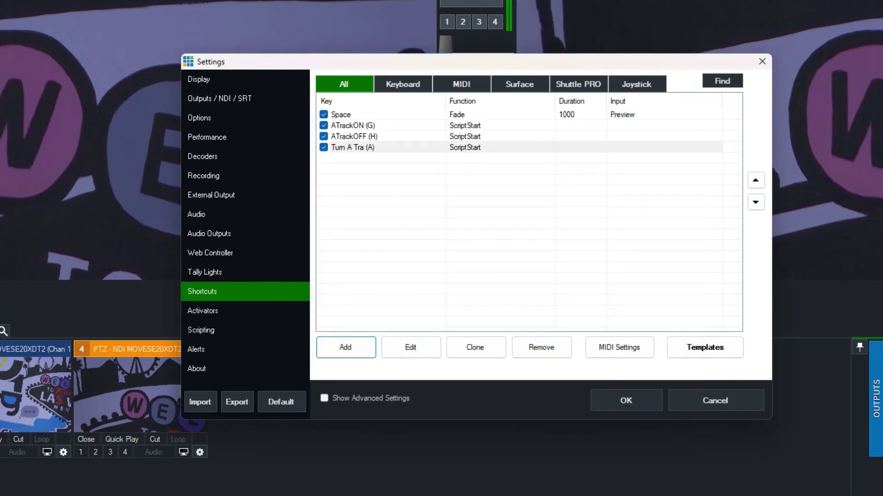
# Step: Review the key, function and script name of the existing ATrackON shortcut, and close it
pyautogui.click(353, 126)
pyautogui.doubleClick(353, 125)
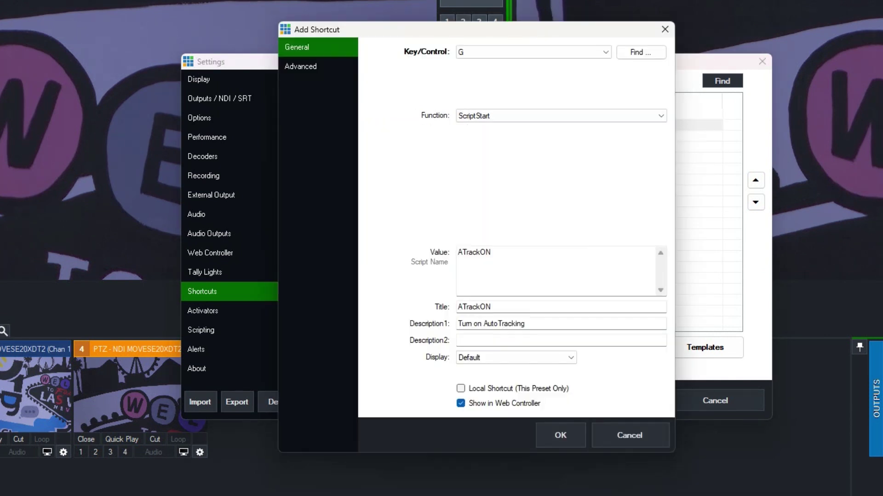
pyautogui.click(533, 52)
pyautogui.click(533, 51)
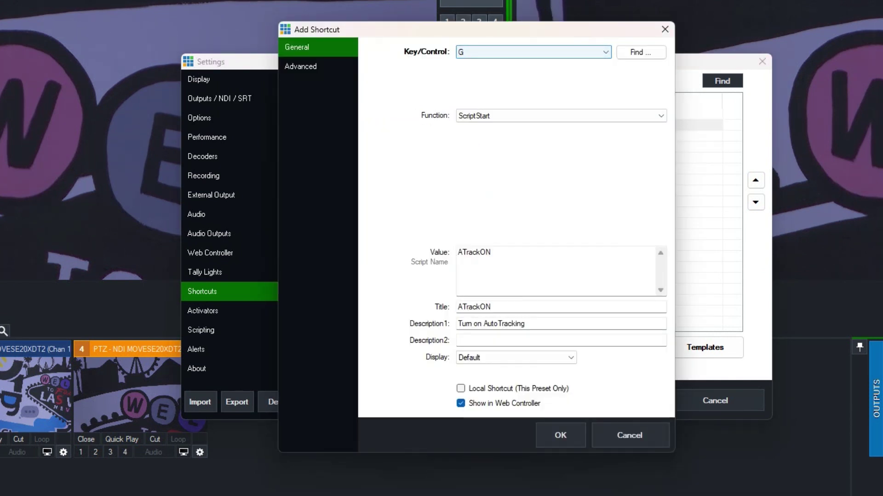
pyautogui.click(552, 115)
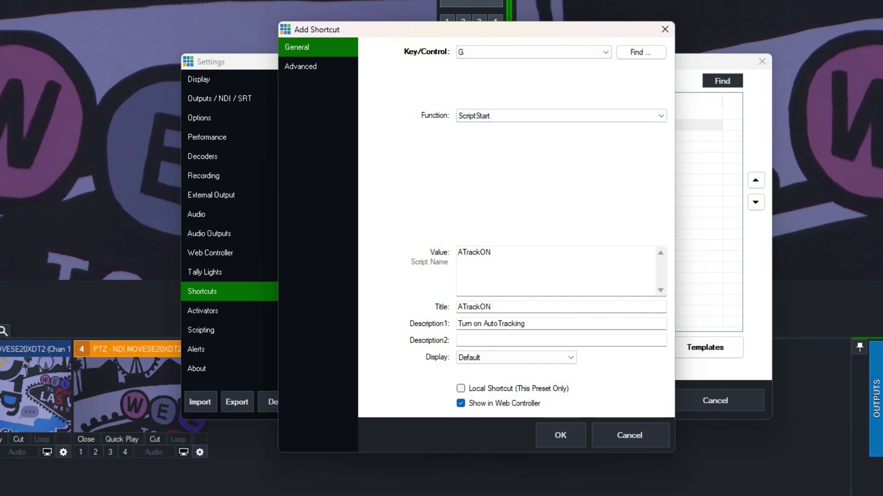
pyautogui.click(560, 435)
# Step: Review the ATrackOFF shortcut's configuration, and accept the shortcut settings
pyautogui.doubleClick(354, 137)
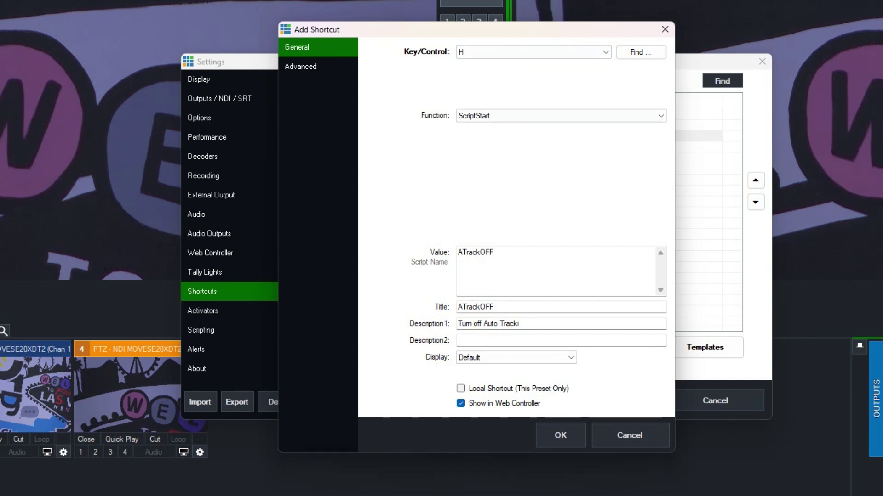
pyautogui.click(561, 435)
pyautogui.click(626, 401)
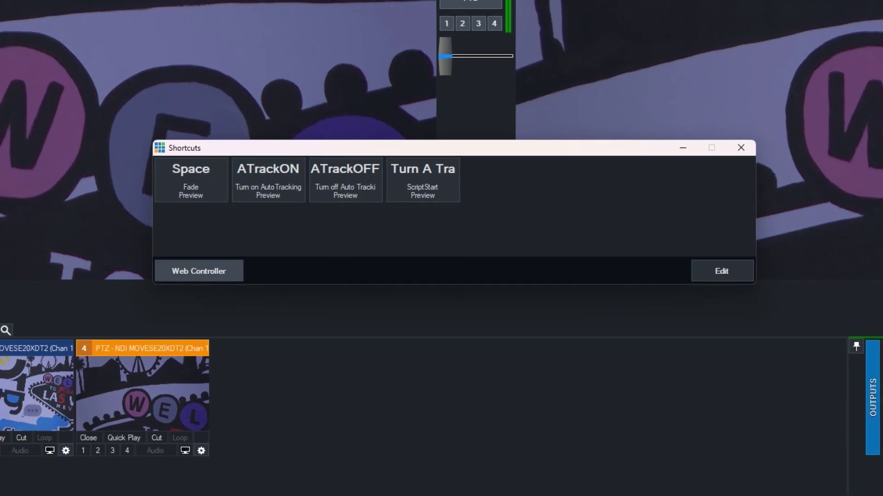
# Step: Open the shortcuts in the web controller, check the page address, and run the ATrackOFF shortcut from there
pyautogui.click(254, 263)
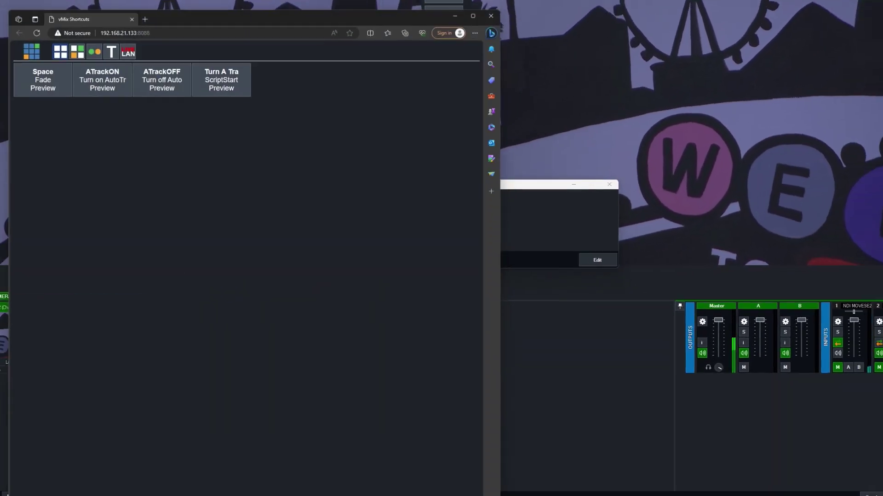
pyautogui.moveTo(211, 43); pyautogui.dragTo(347, 127)
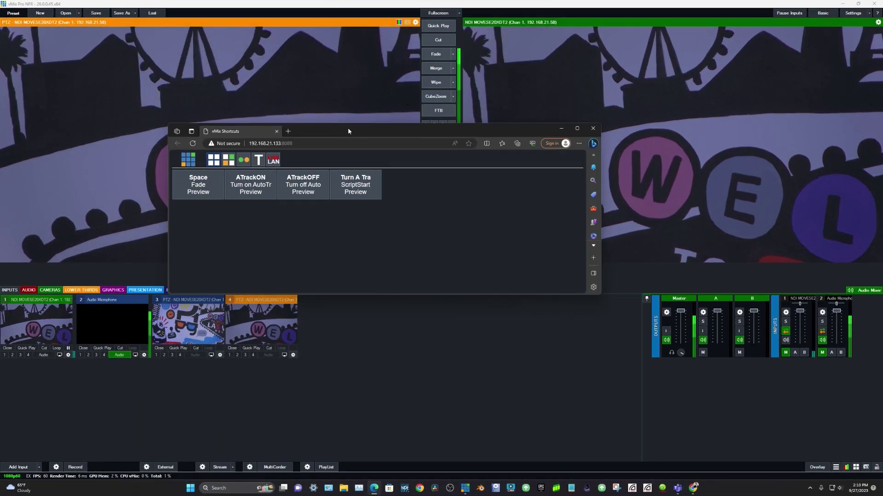
pyautogui.click(287, 143)
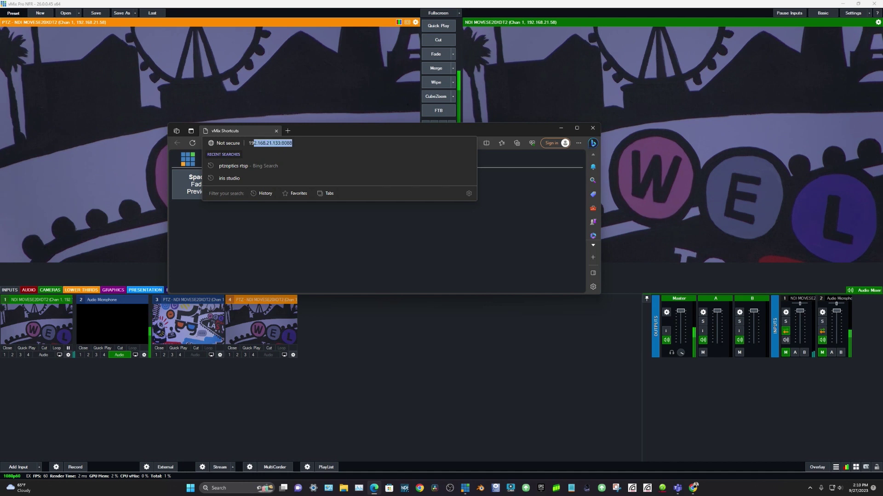
pyautogui.press('Return')
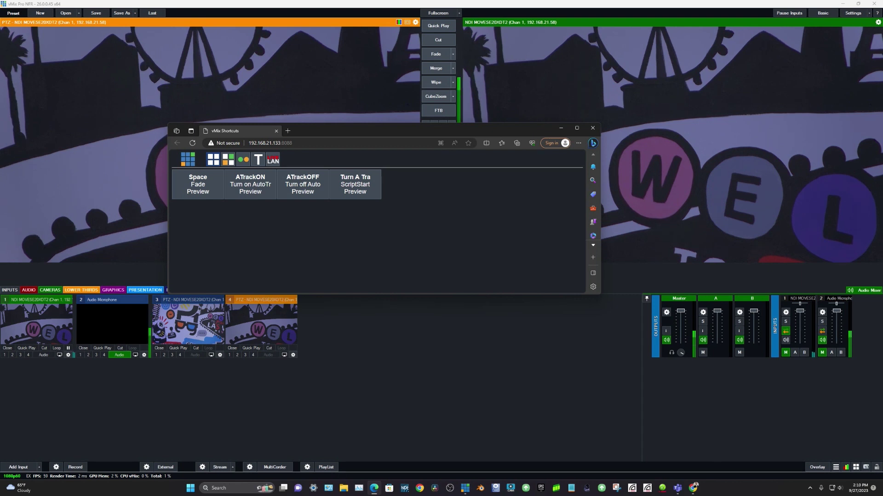
pyautogui.click(302, 185)
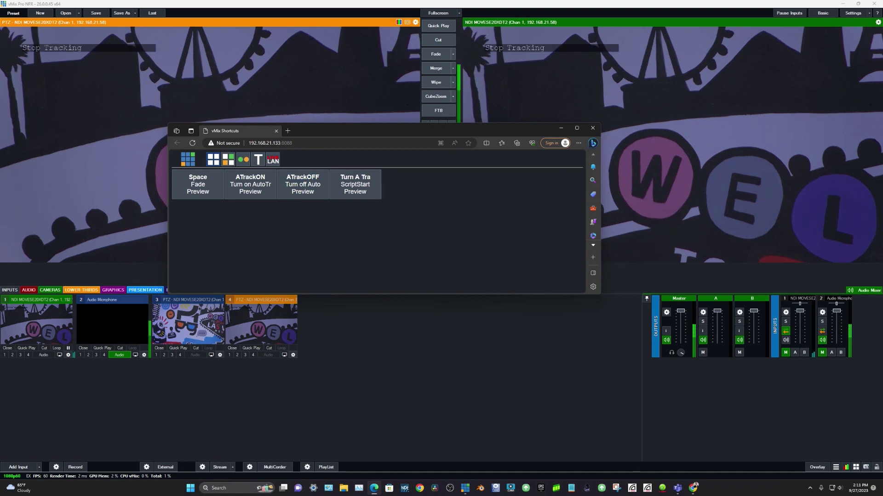
# Step: Return to vMix and use input 1's PTZ controls to tilt, pan and zoom out until the seated woman in yellow is framed
pyautogui.hotkey('alt', 'Tab')
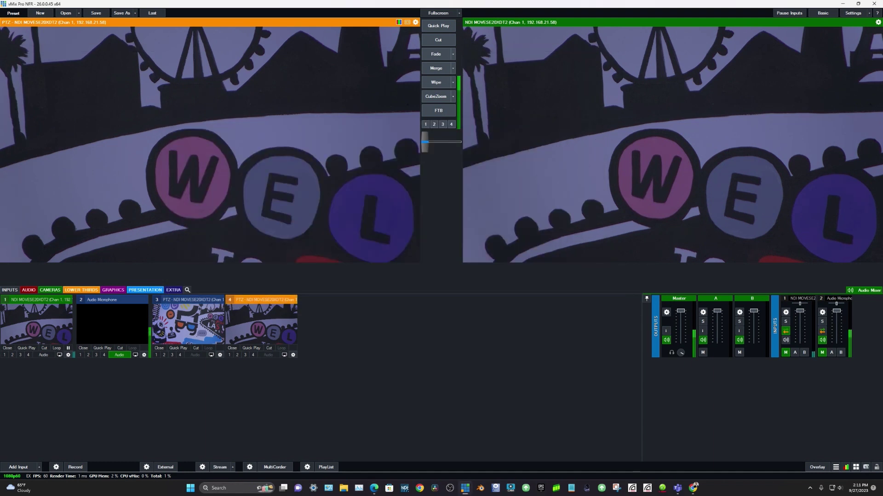
pyautogui.click(68, 355)
pyautogui.click(406, 217)
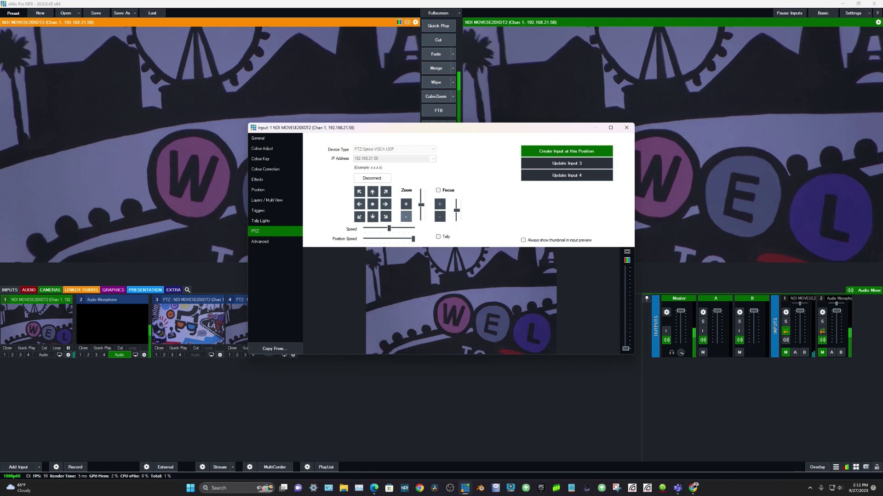
pyautogui.click(372, 216)
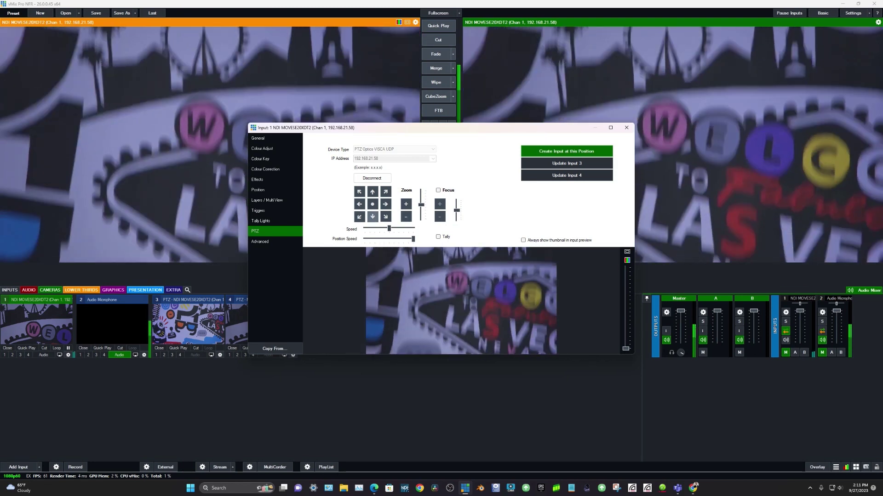
pyautogui.click(406, 217)
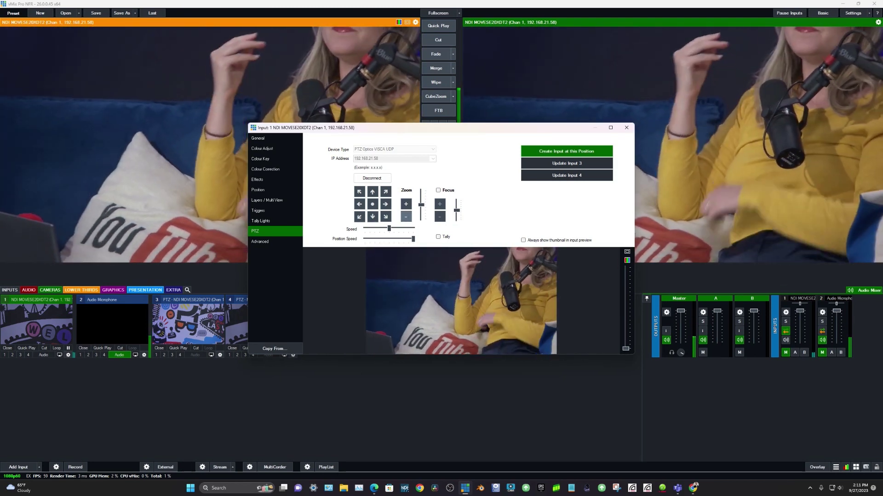
pyautogui.click(386, 191)
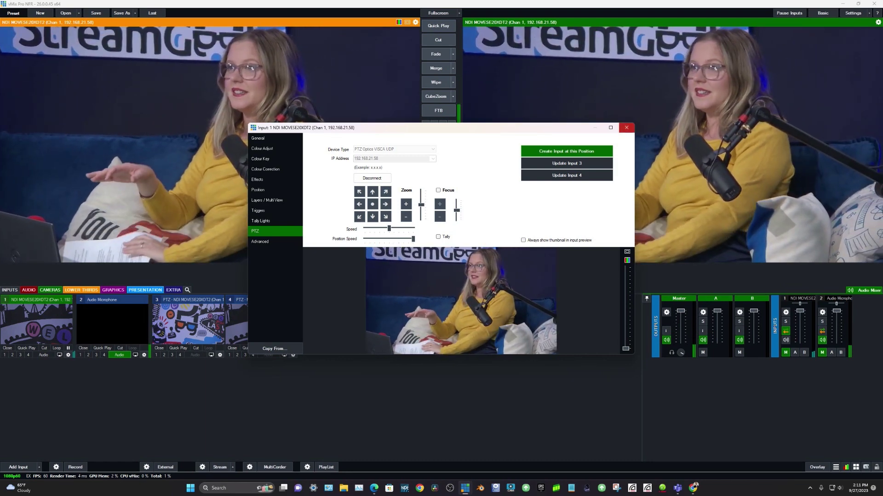
pyautogui.click(626, 127)
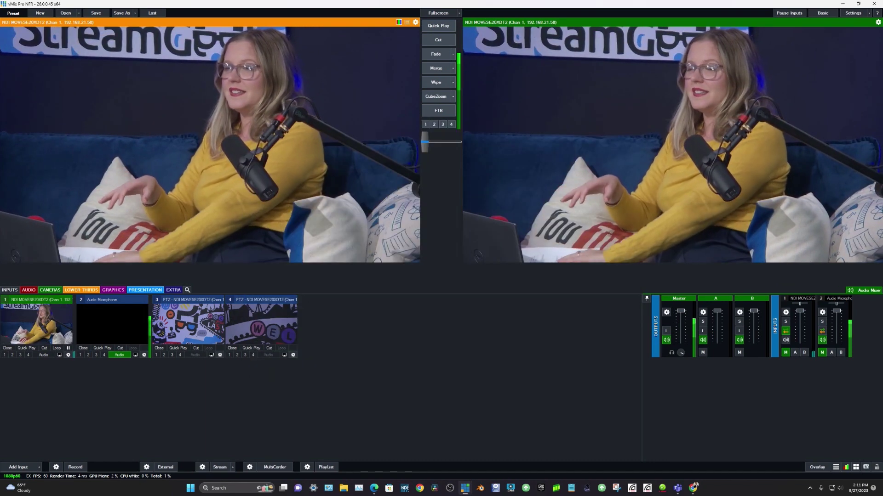
# Step: Run the ATrackOFF shortcut from the Shortcuts window to stop auto-tracking
pyautogui.click(329, 209)
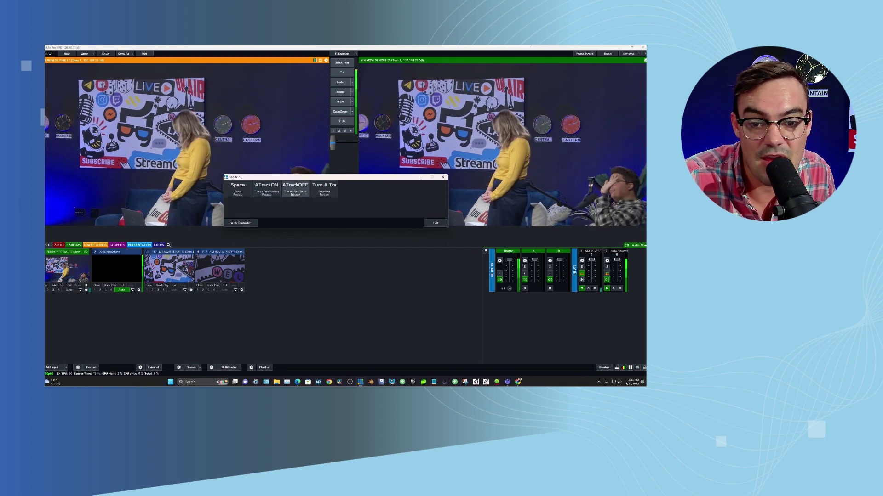
pyautogui.click(296, 190)
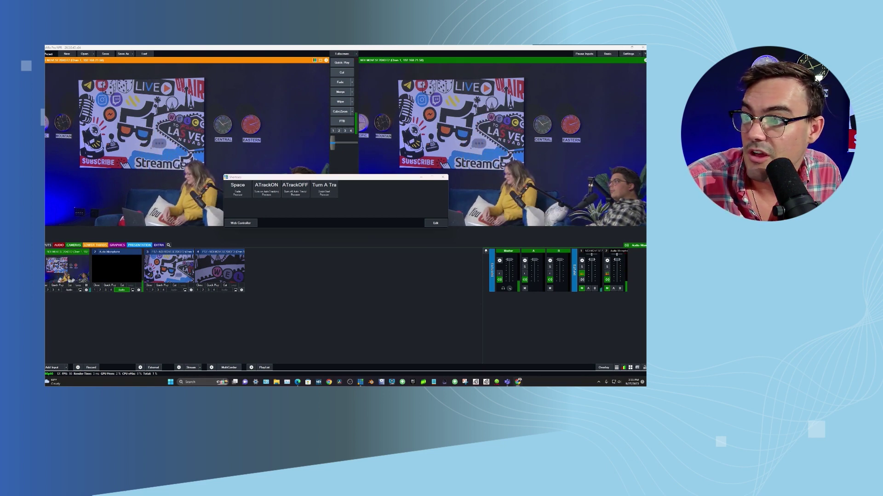
# Step: Switch to the camera's web interface in the browser and look through the Tracking Start Location options
pyautogui.hotkey('alt', 'Tab')
pyautogui.moveTo(603, 87); pyautogui.dragTo(303, 73)
pyautogui.doubleClick(304, 73)
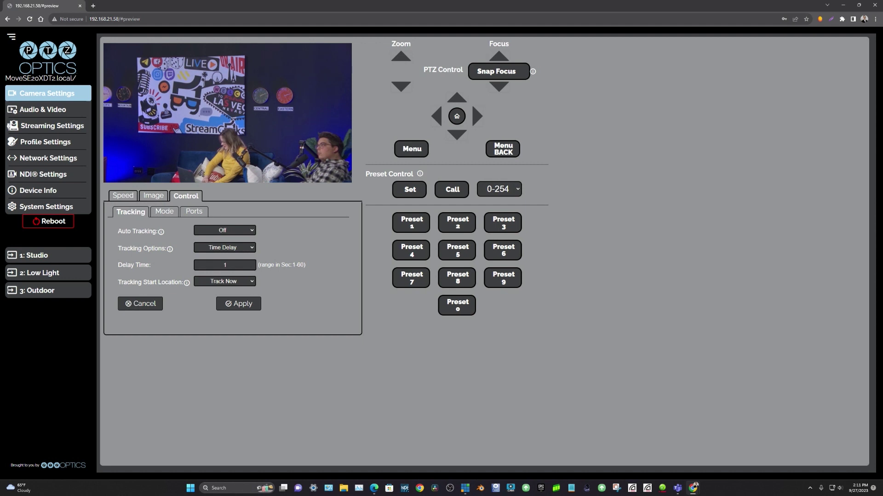
pyautogui.click(223, 281)
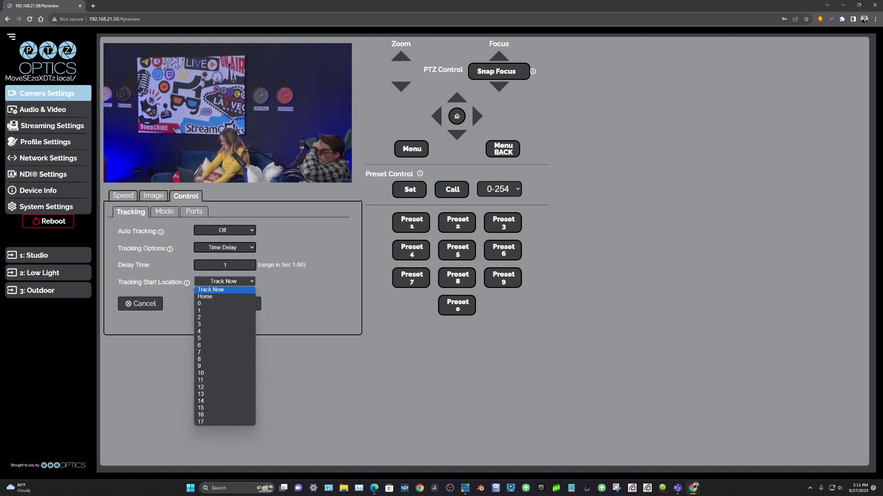
pyautogui.click(222, 281)
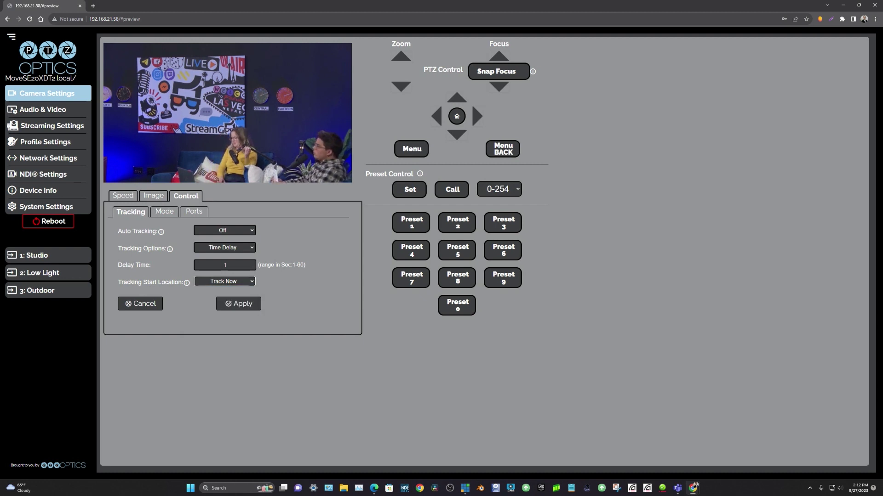
# Step: Try preset 1 as the Tracking Start Location and return the setting to Track Now
pyautogui.click(224, 281)
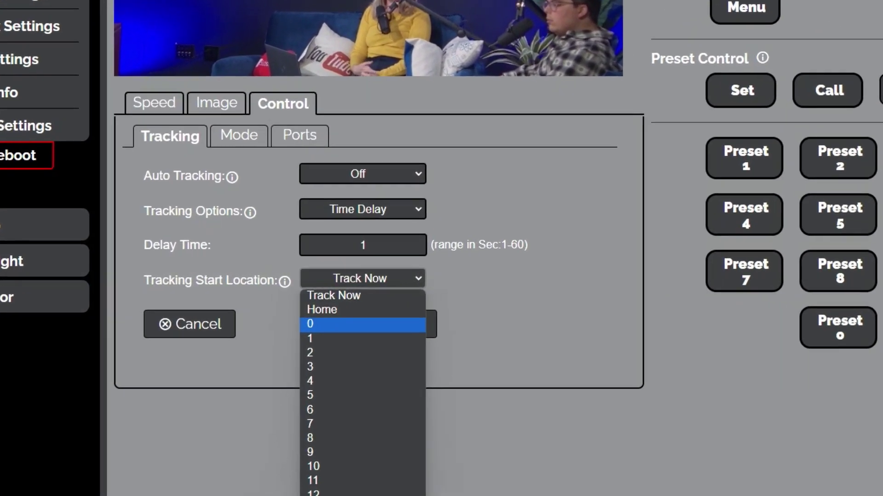
pyautogui.press('Down')
pyautogui.press('Down')
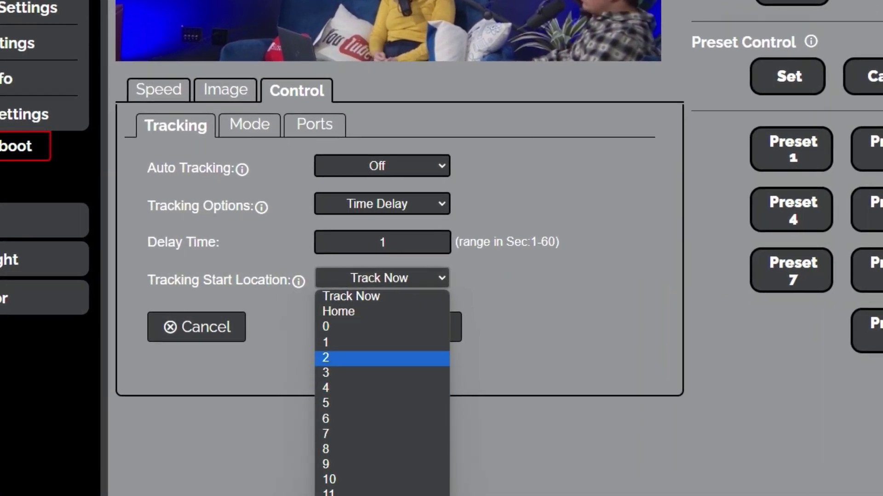
pyautogui.press('Up')
pyautogui.press('Return')
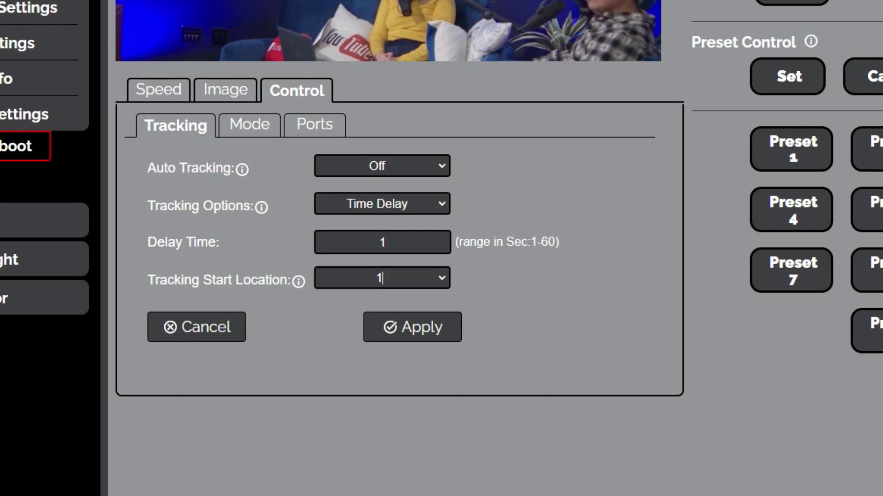
pyautogui.click(382, 278)
pyautogui.click(382, 297)
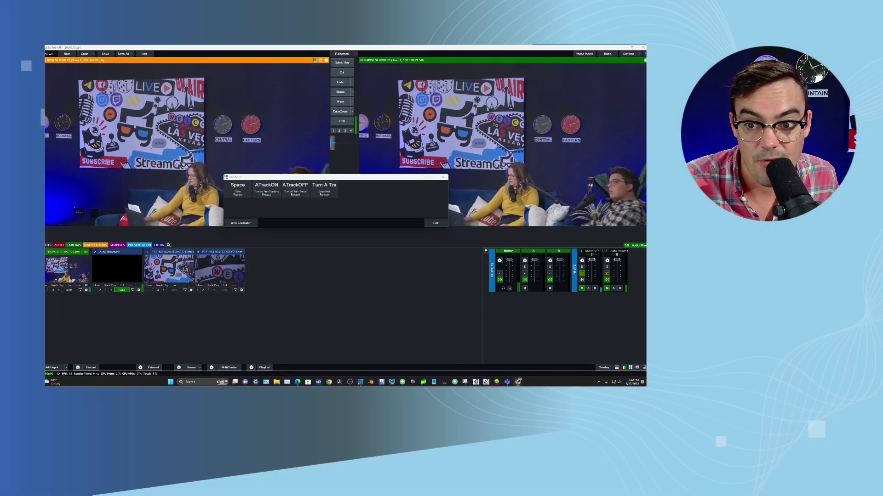
# Step: Close the Shortcuts window, open input 1's trigger settings, and choose OnTransitionIn as the trigger event with Preview as the input
pyautogui.click(443, 177)
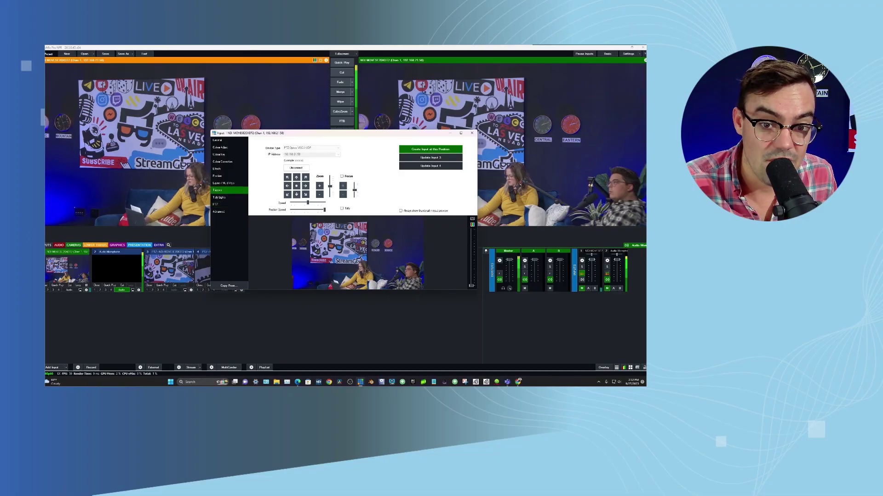
pyautogui.click(455, 123)
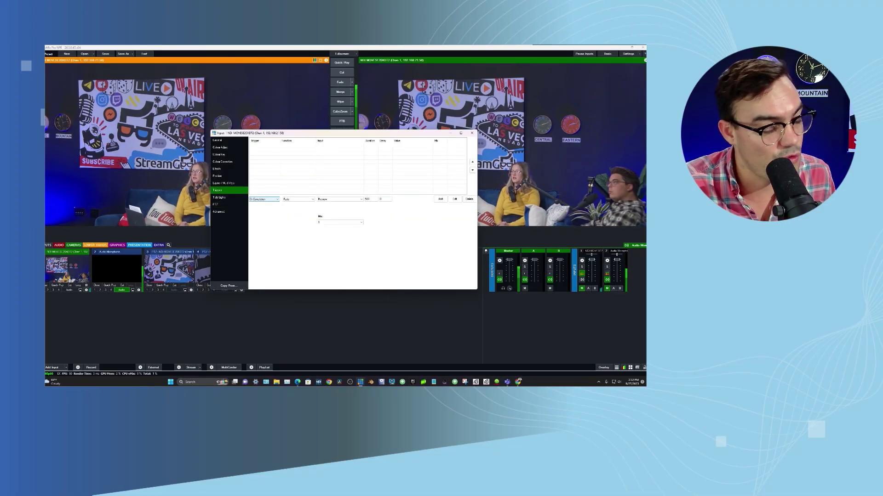
pyautogui.click(264, 199)
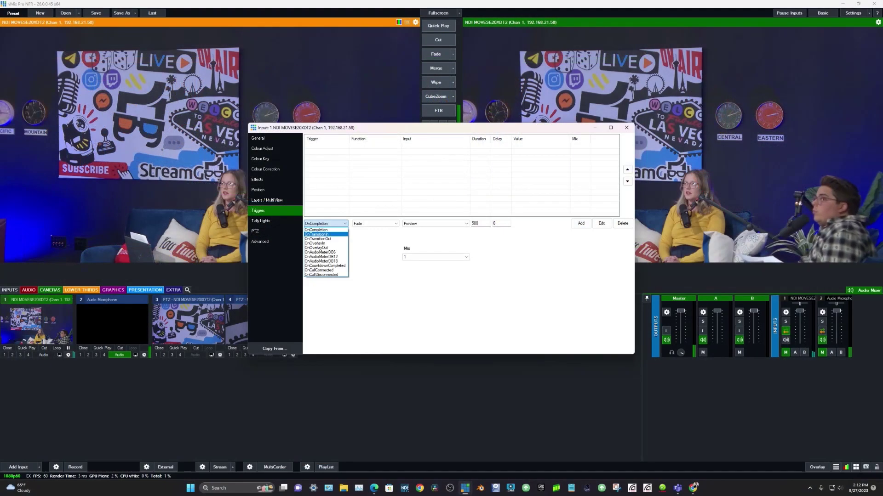
pyautogui.click(258, 207)
pyautogui.click(434, 224)
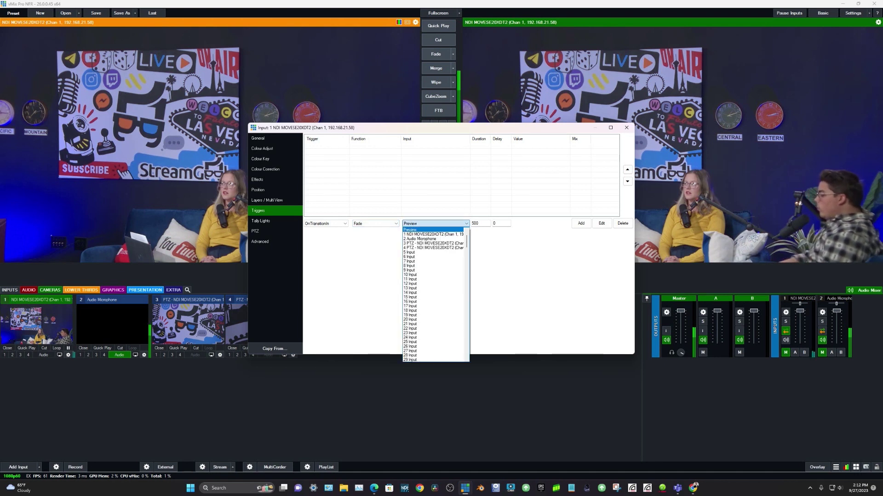
pyautogui.click(423, 230)
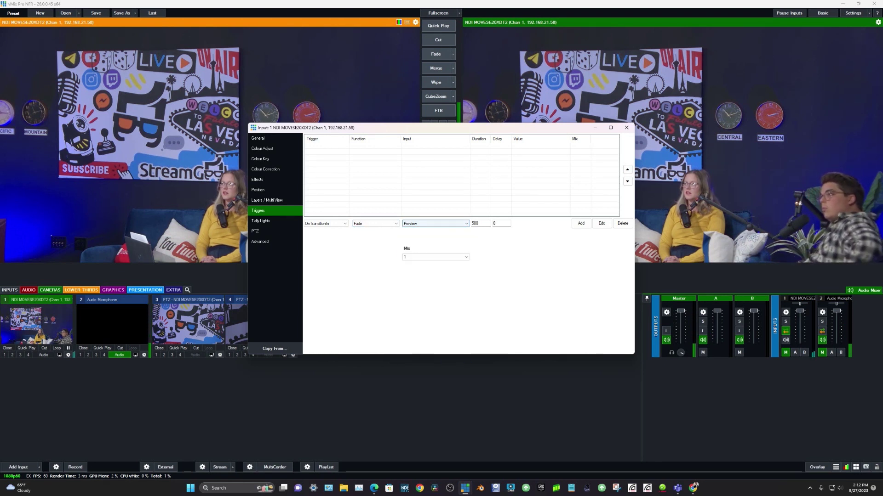
pyautogui.click(326, 224)
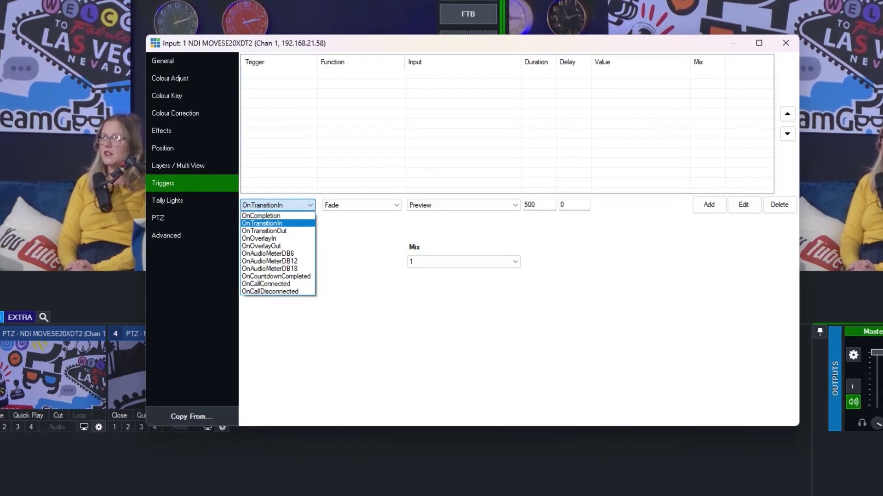
pyautogui.click(306, 233)
# Step: Add the trigger with the ScriptStart function and ATrackOn as the script name, and close the input settings
pyautogui.click(361, 204)
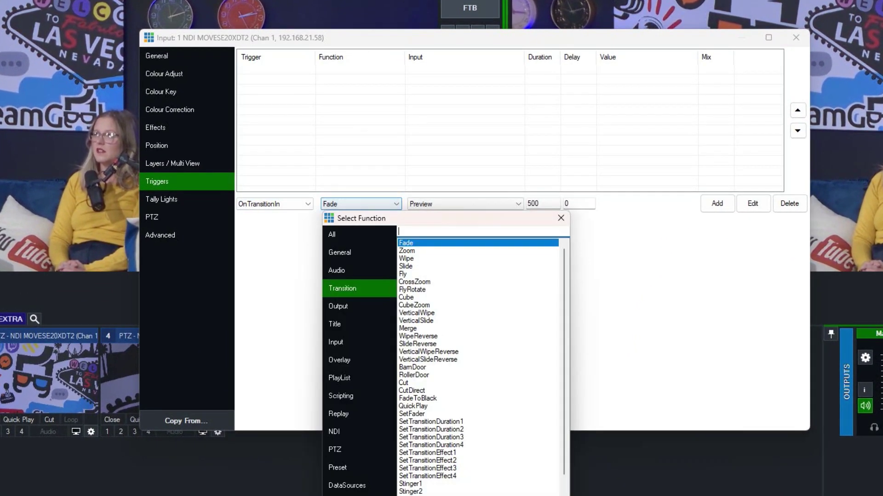
pyautogui.click(340, 396)
pyautogui.click(410, 243)
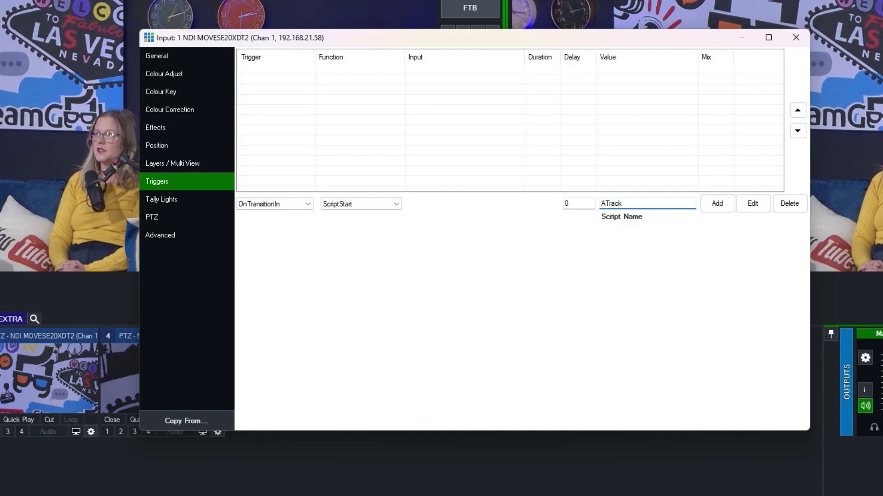
pyautogui.click(717, 204)
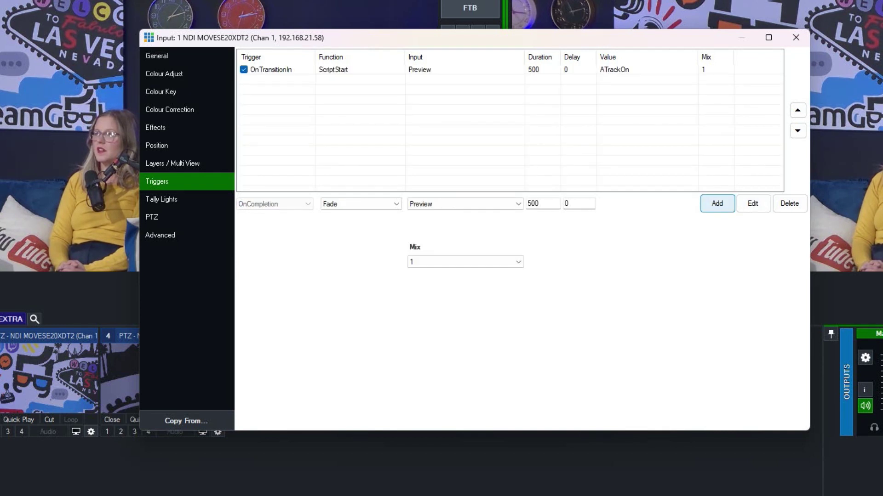
pyautogui.click(795, 37)
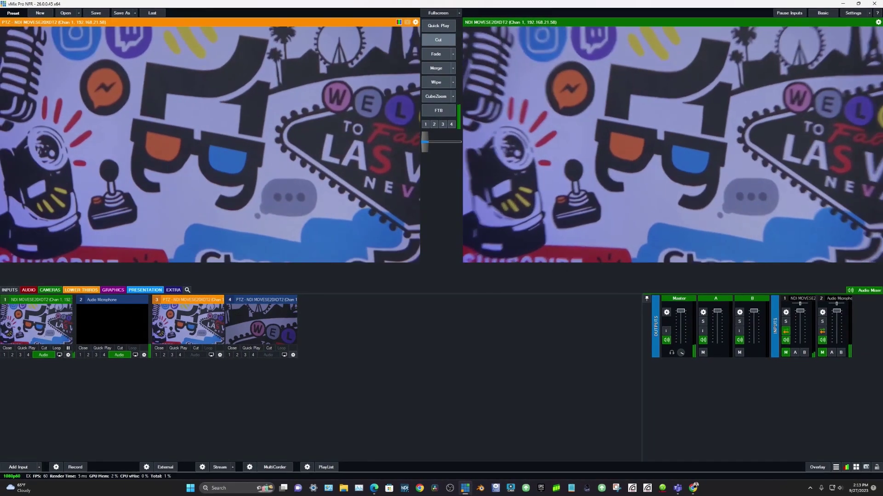
# Step: Load input 1, the NDI camera, into Preview
pyautogui.click(37, 323)
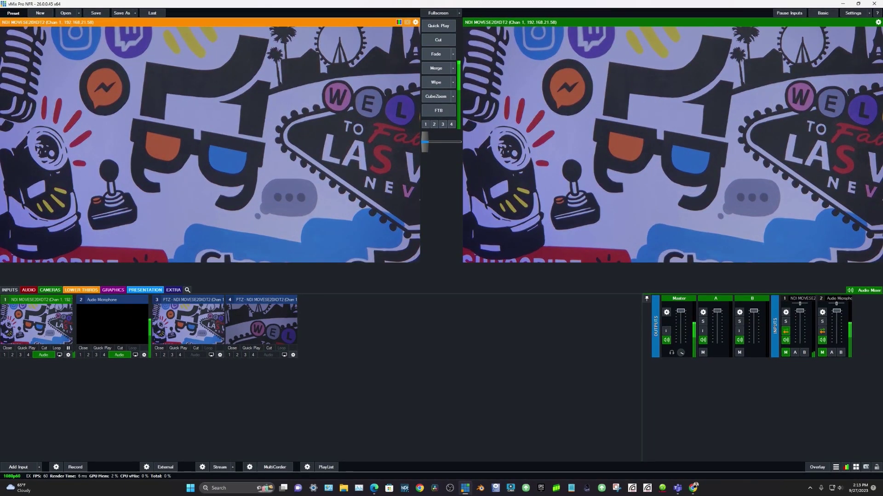